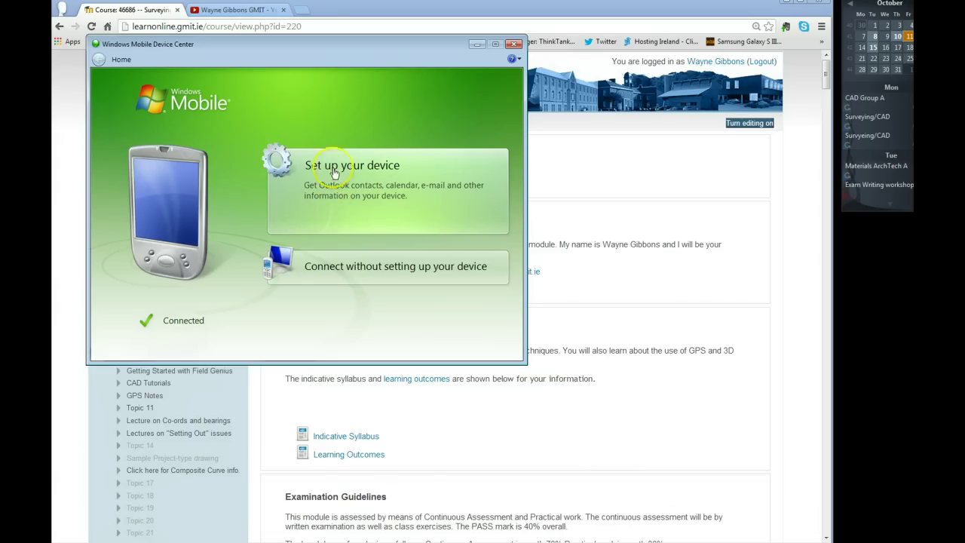
# Connect to the data logger without device setup and reveal its file management options
pyautogui.click(386, 271)
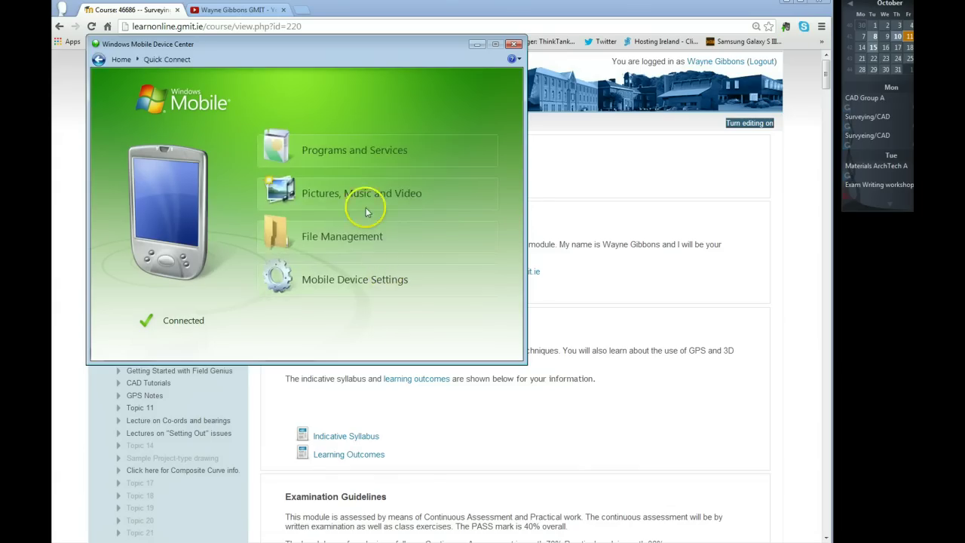
pyautogui.moveTo(320, 264)
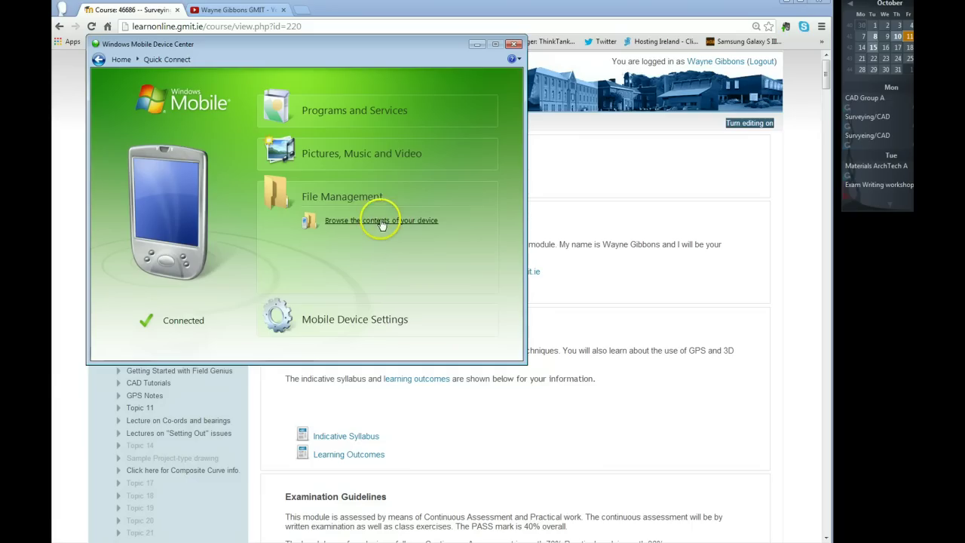
# Browse the device's root storage through Program Files and MicroSurvey FieldGenius into FG Projects
pyautogui.click(365, 221)
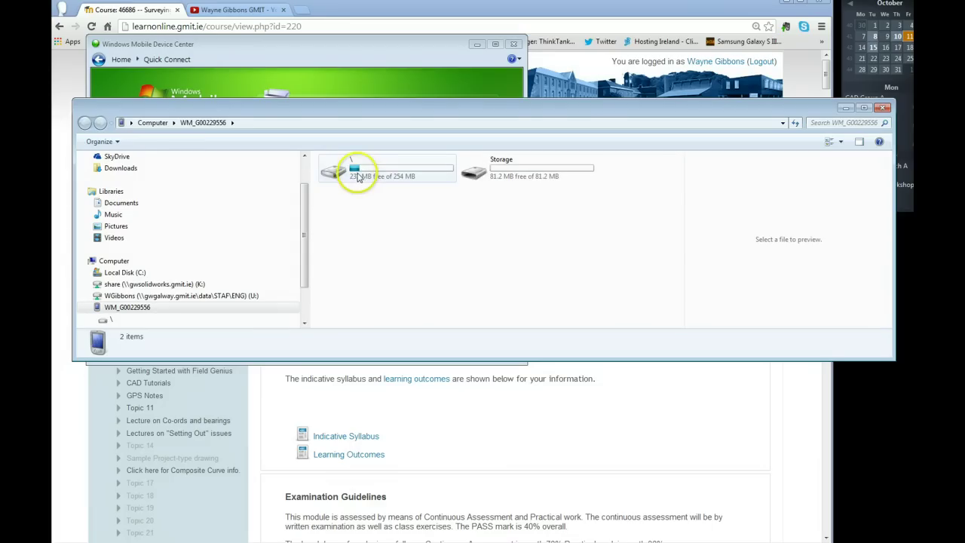
pyautogui.doubleClick(354, 171)
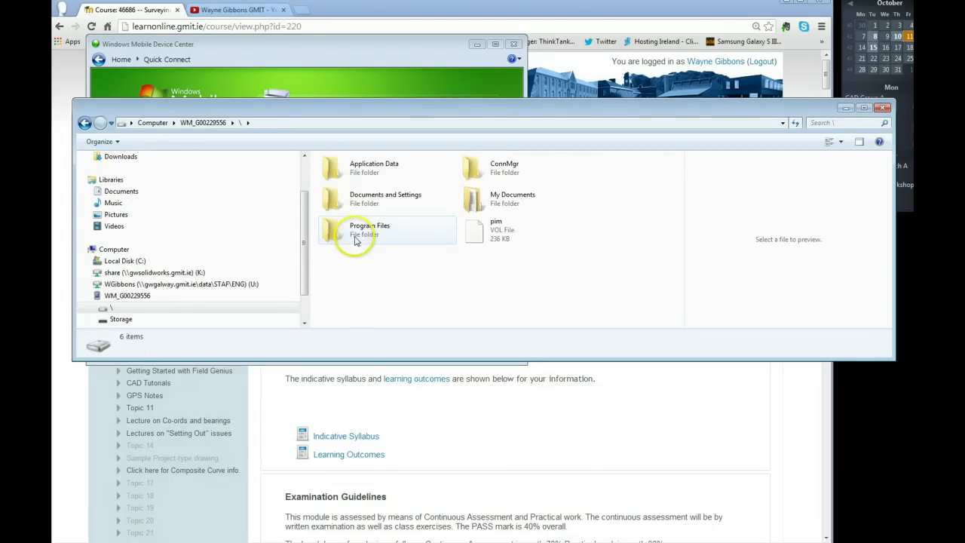
pyautogui.doubleClick(356, 237)
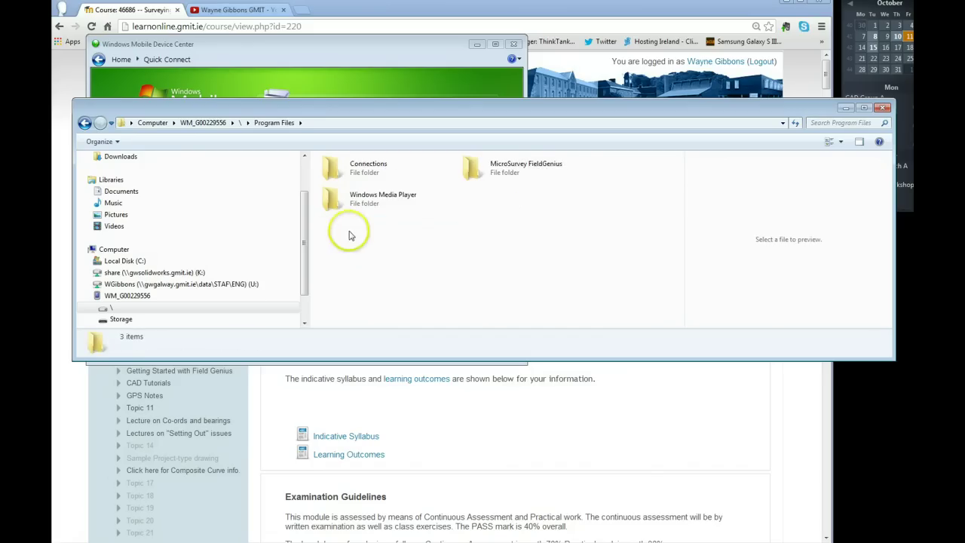
pyautogui.doubleClick(511, 167)
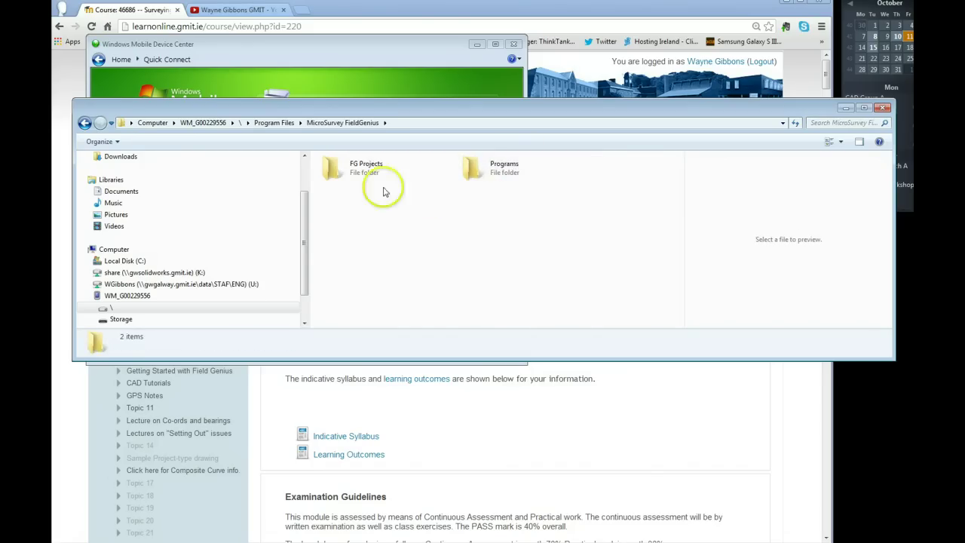
pyautogui.doubleClick(354, 171)
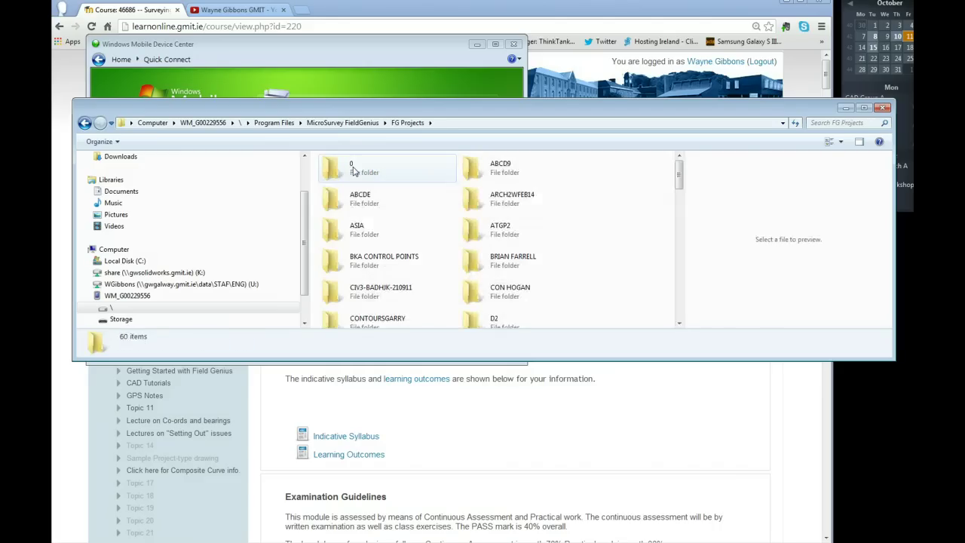
pyautogui.click(679, 324)
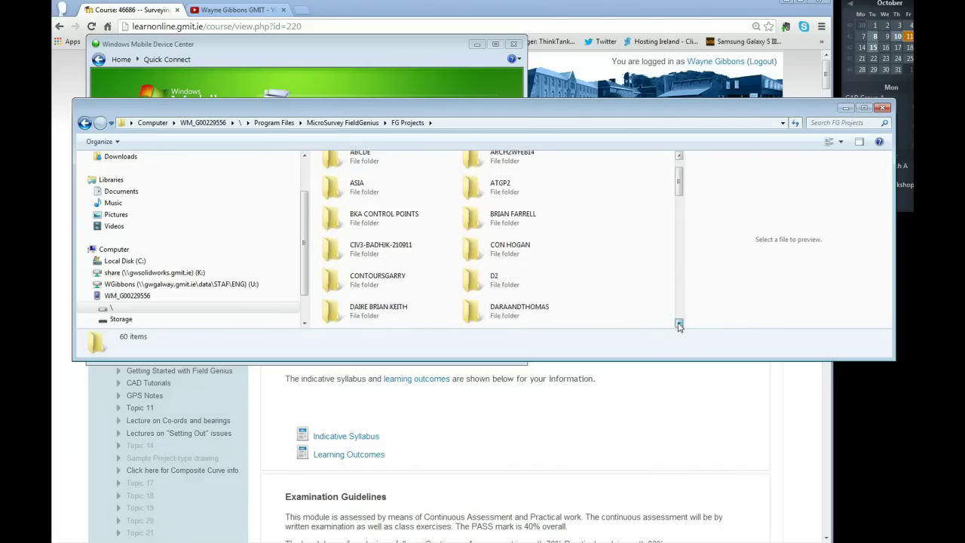
pyautogui.click(679, 324)
pyautogui.click(679, 324)
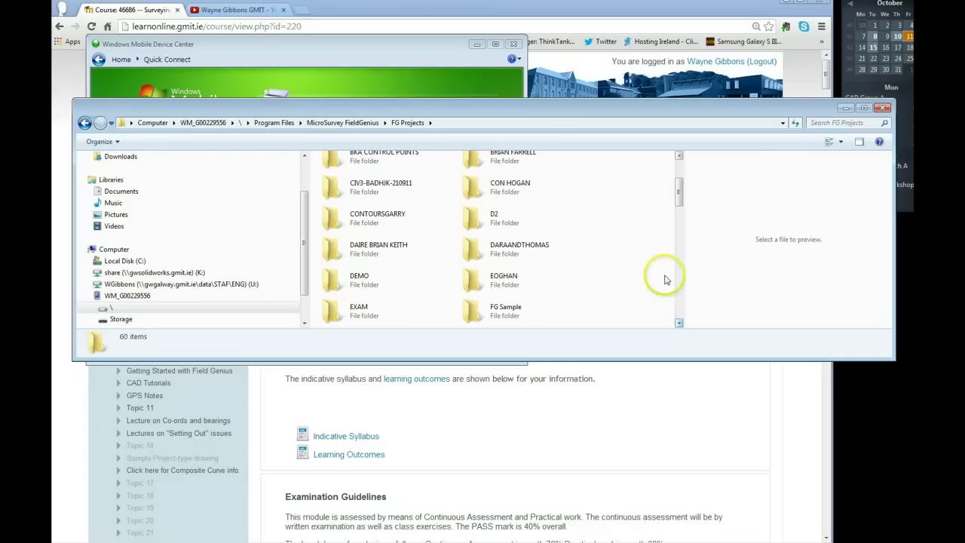
pyautogui.moveTo(678, 189); pyautogui.dragTo(681, 217)
# Copy the GARY2 XML file from the GARY CONTOURS project folder onto the desktop
pyautogui.doubleClick(377, 248)
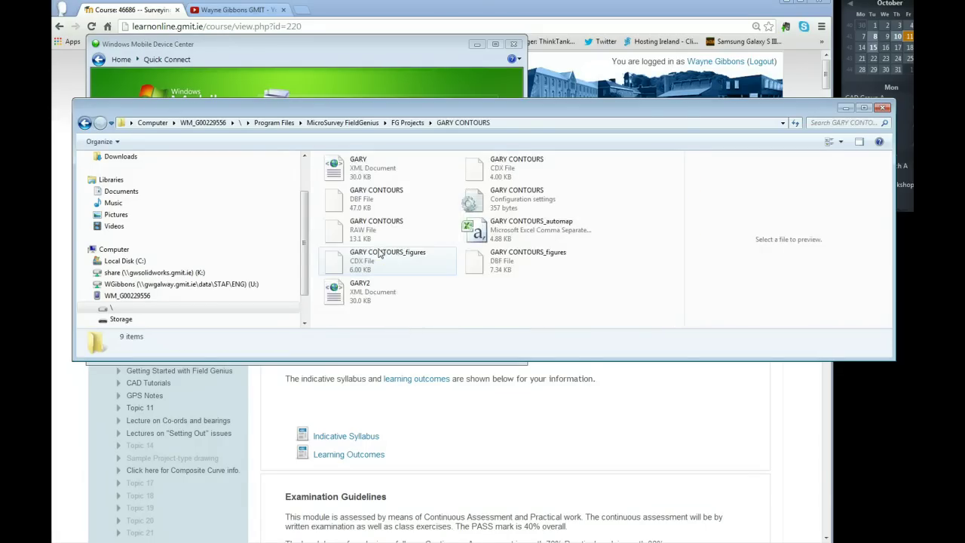
pyautogui.click(377, 298)
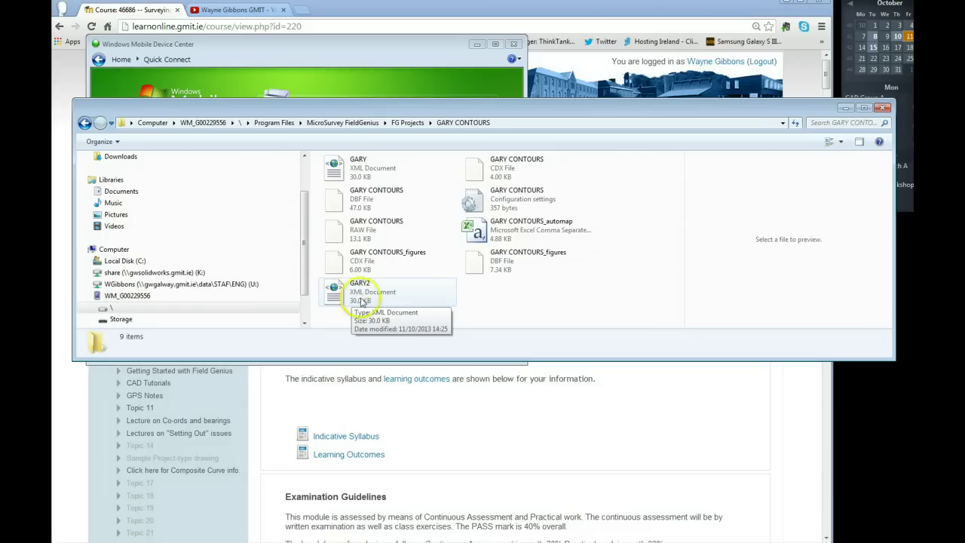
pyautogui.moveTo(348, 296); pyautogui.dragTo(871, 457)
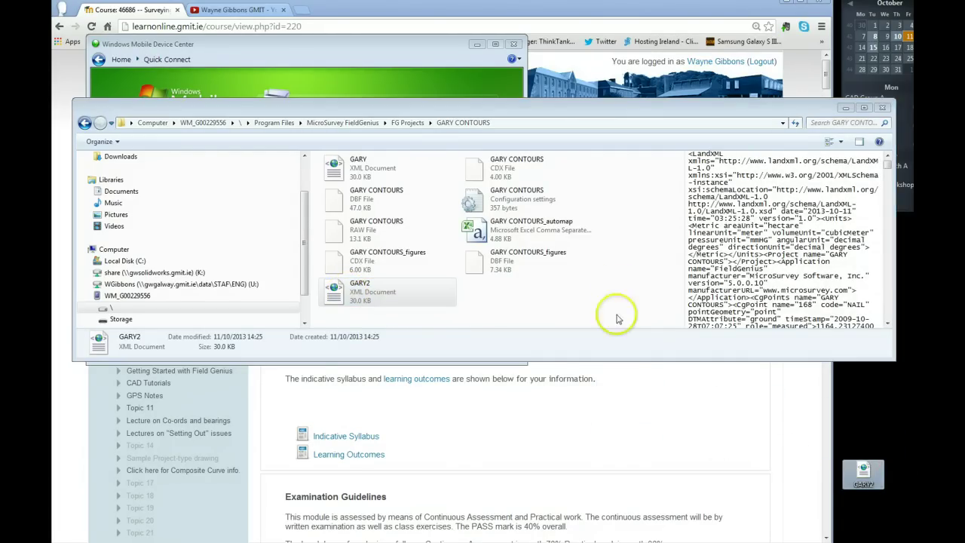
pyautogui.click(881, 111)
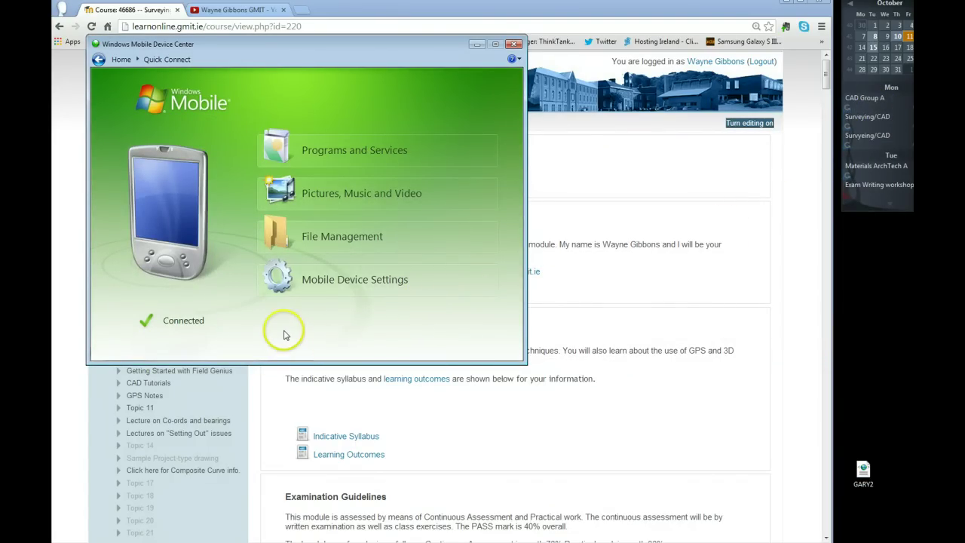
# Close the device connection window and switch over to AutoCAD Civil 3D
pyautogui.click(513, 44)
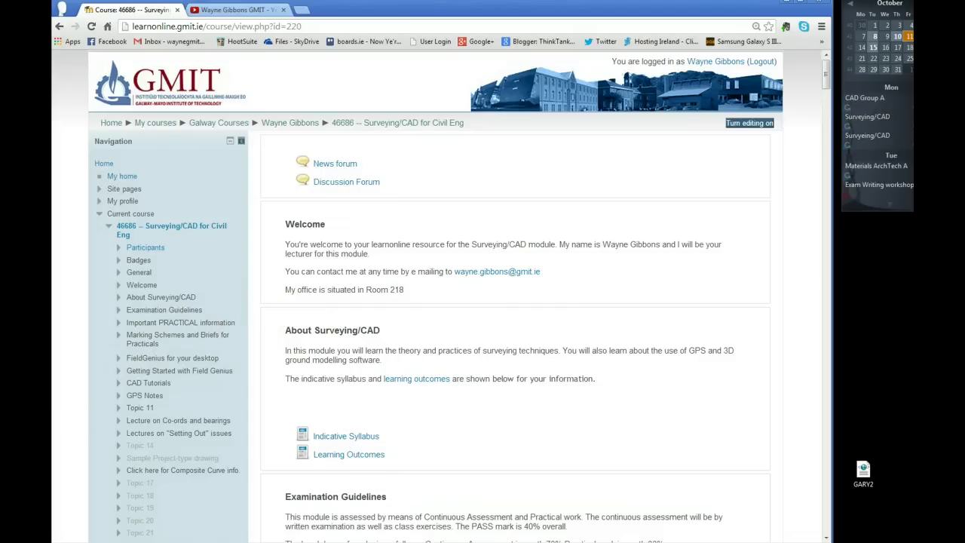
pyautogui.hotkey('alt', 'Tab')
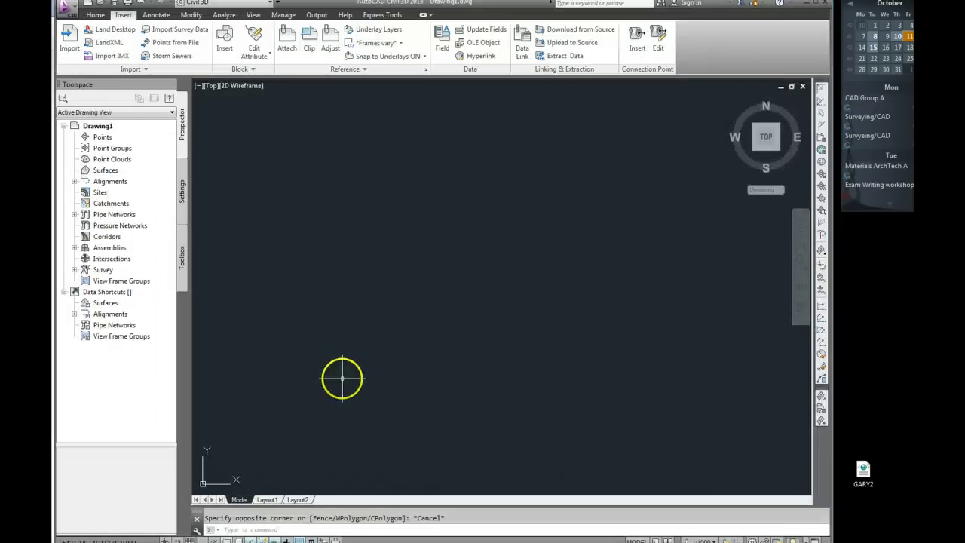
# Import the GARY2 LandXML file from the Desktop, including its points and surface
pyautogui.click(104, 46)
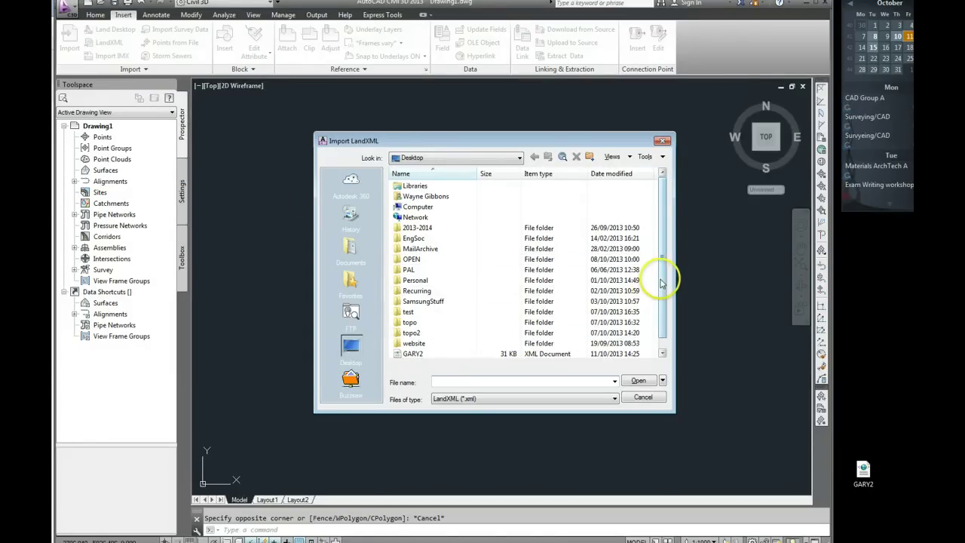
pyautogui.scroll(-1, 660, 290)
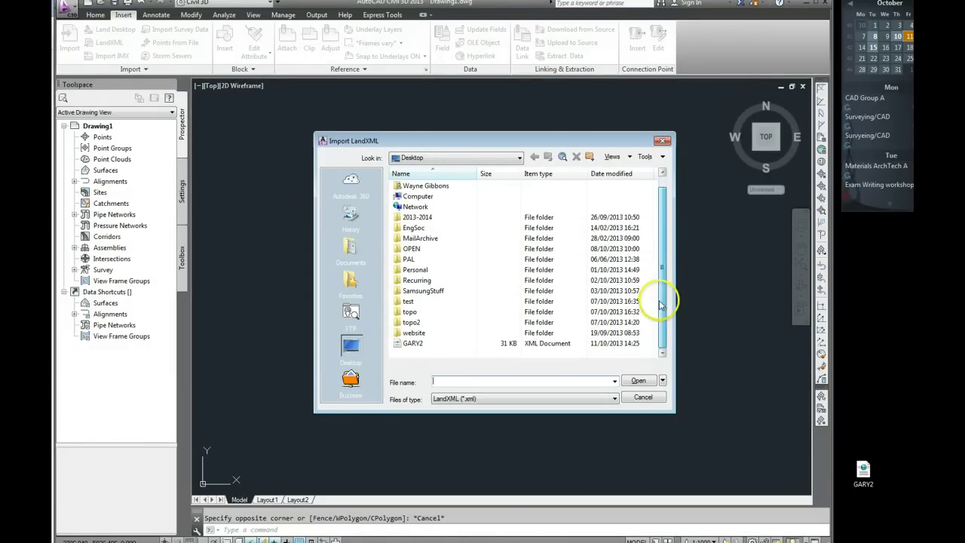
pyautogui.click(413, 344)
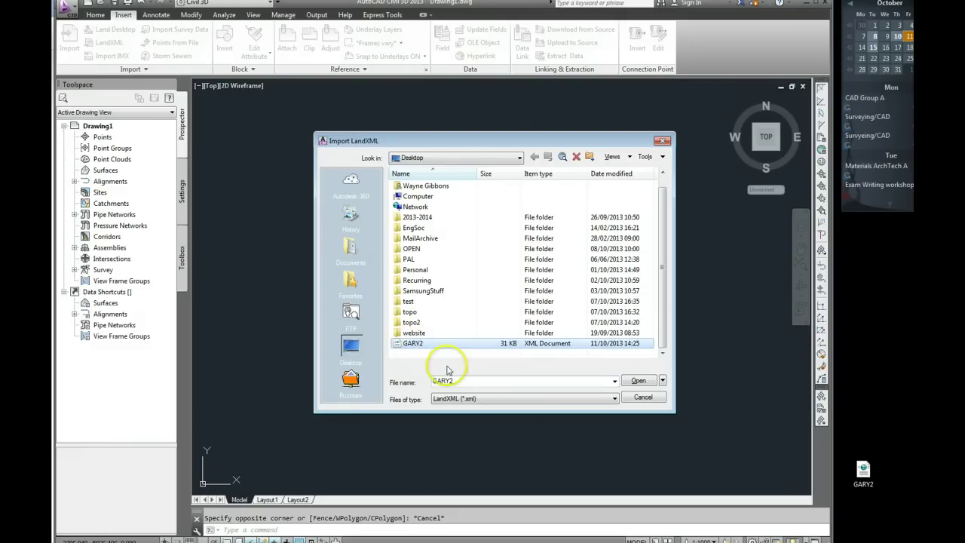
pyautogui.click(636, 381)
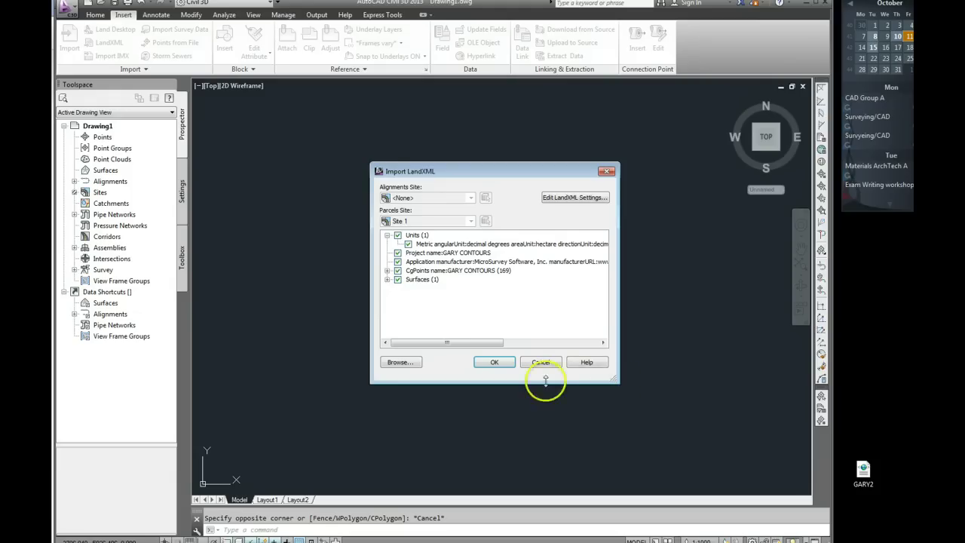
pyautogui.click(495, 363)
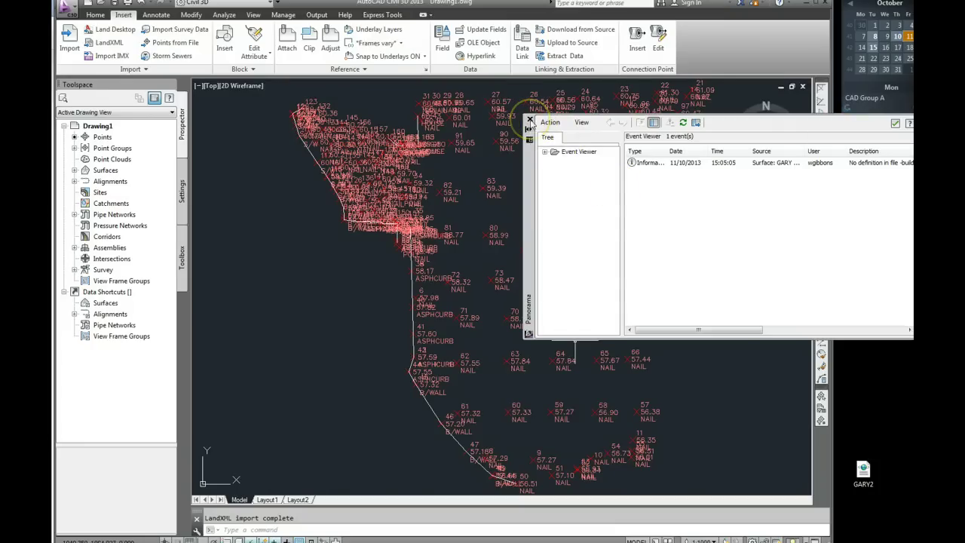
# Dismiss the Panorama Event Viewer showing the LandXML import log
pyautogui.click(530, 120)
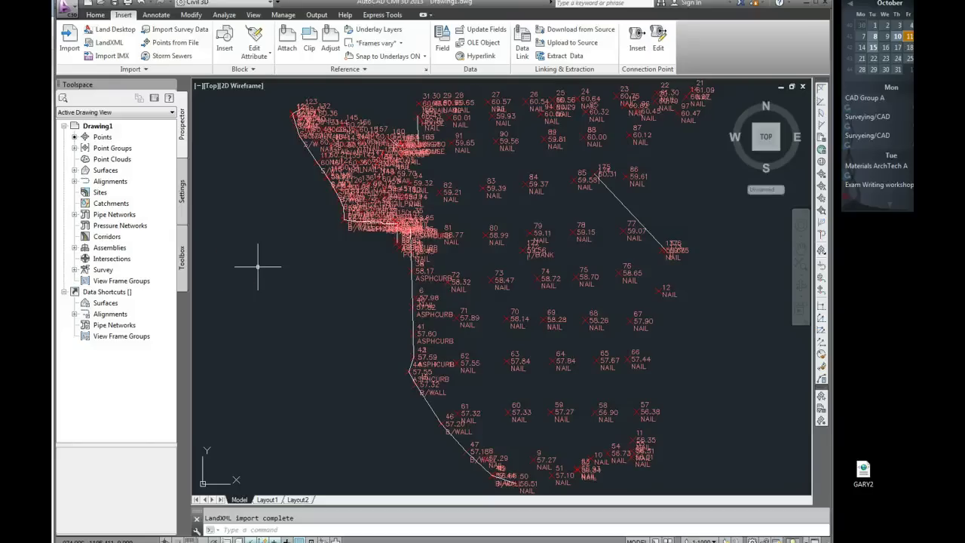
# Expand Surfaces > GARY CONTOURS > Definition in the Prospector tree, dismissing a mail notification
pyautogui.rightClick(101, 138)
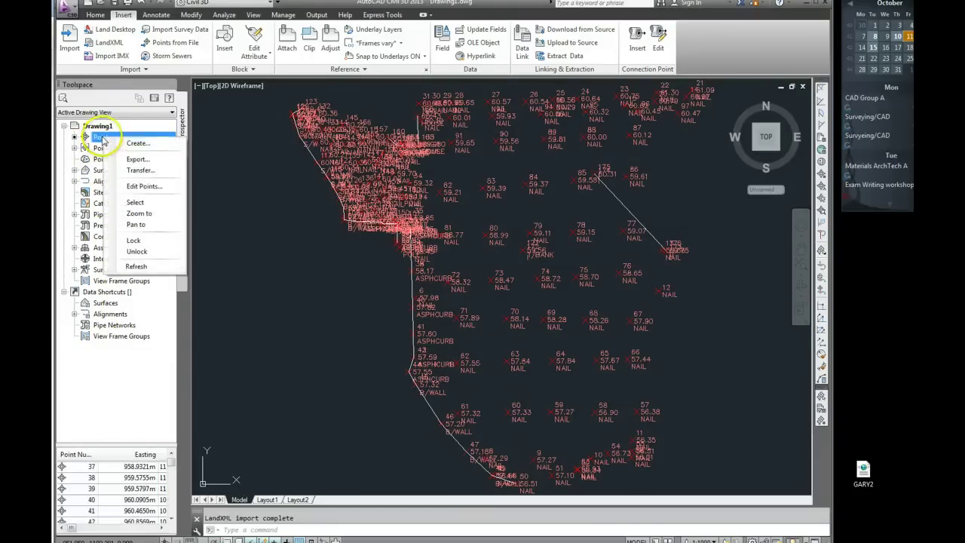
pyautogui.click(137, 143)
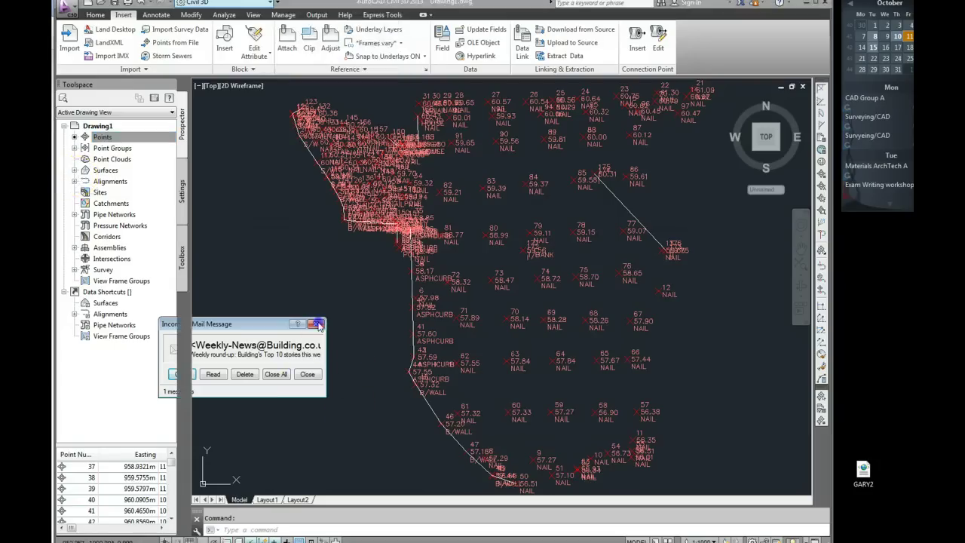
pyautogui.click(318, 324)
pyautogui.click(74, 169)
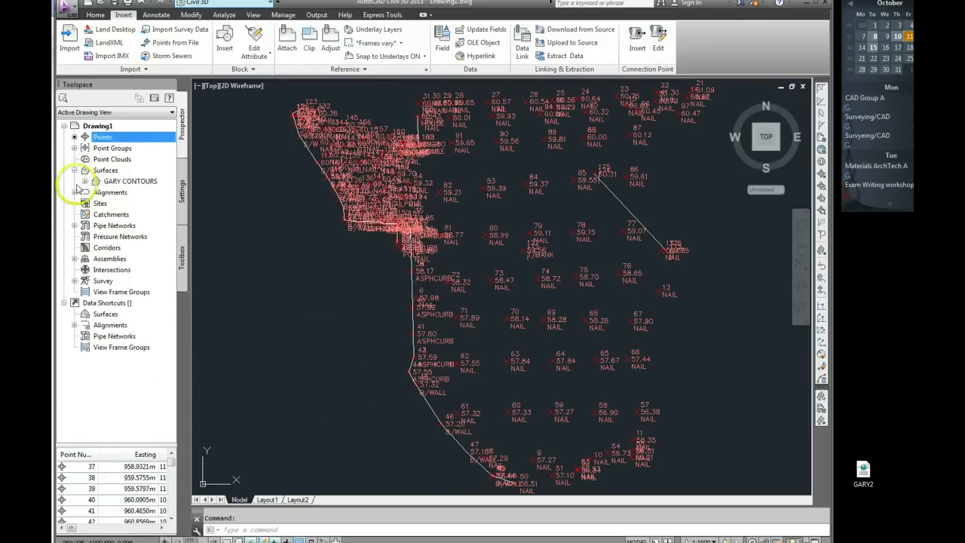
pyautogui.click(85, 182)
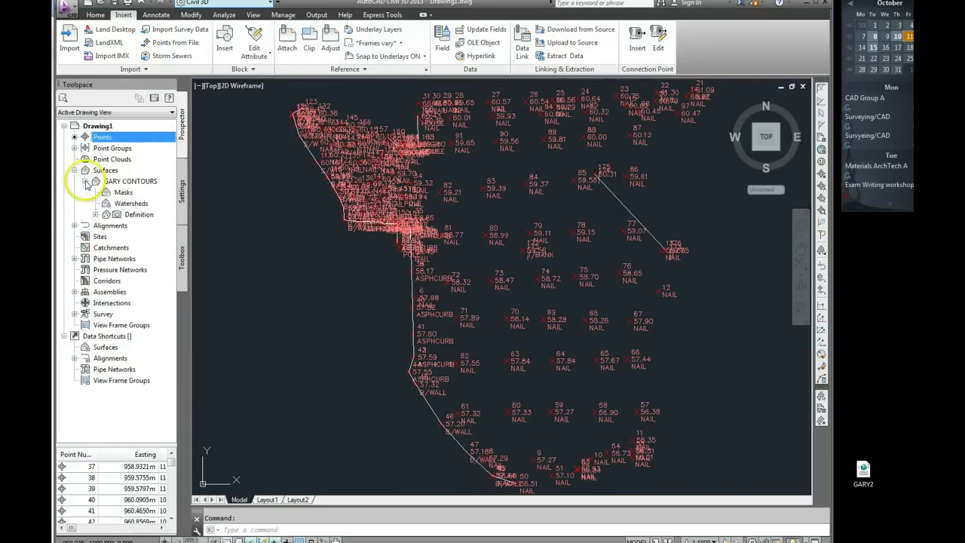
pyautogui.click(96, 214)
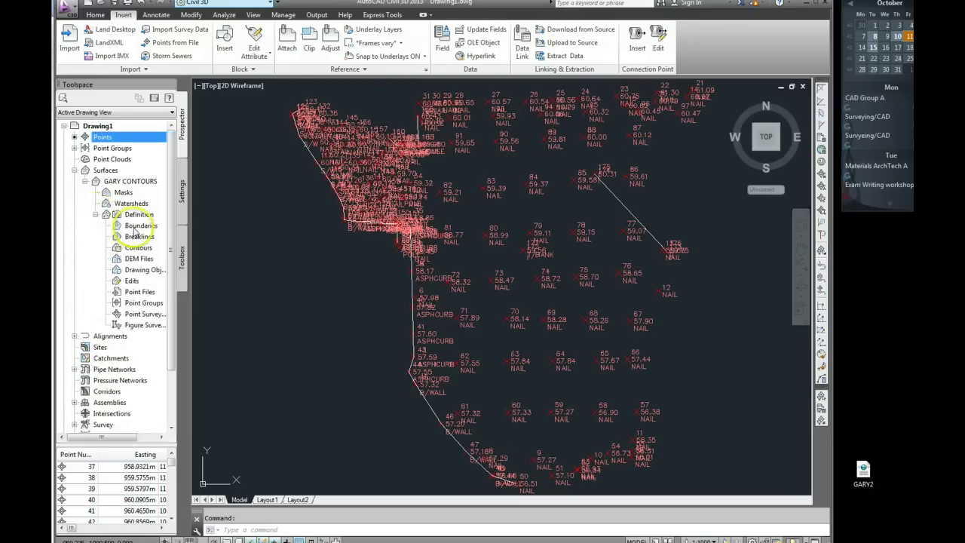
# Add the GARY CONTOURS point group to the surface definition and close the event log
pyautogui.rightClick(150, 302)
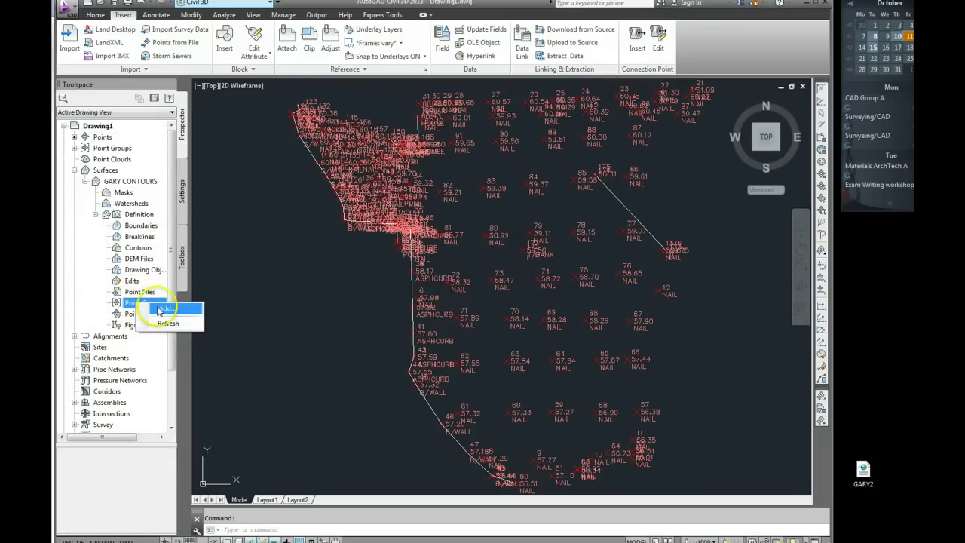
pyautogui.click(164, 309)
pyautogui.click(455, 260)
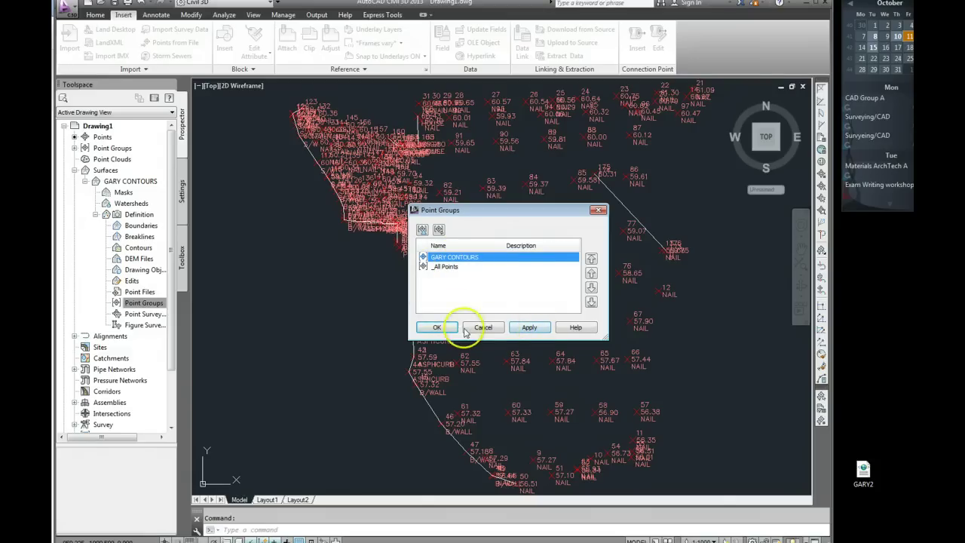
pyautogui.click(526, 327)
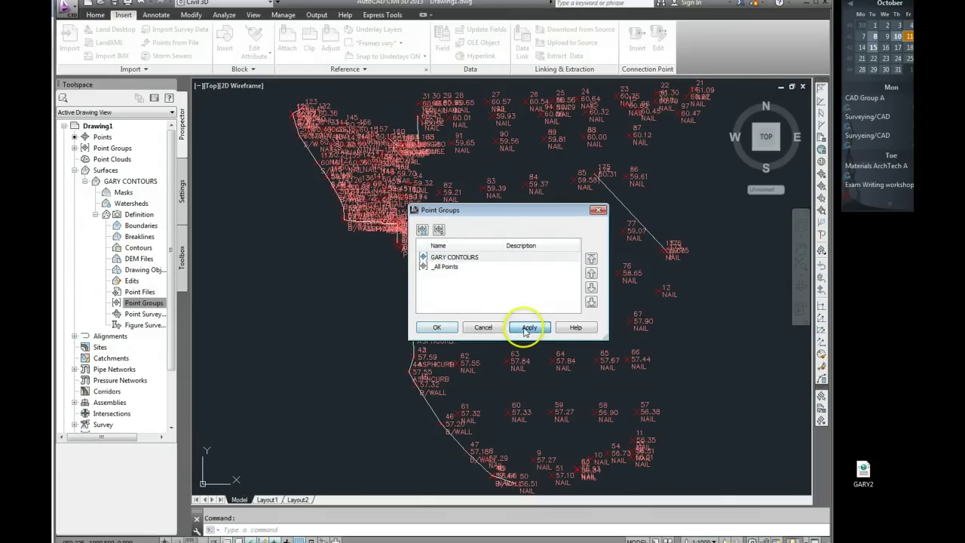
pyautogui.click(439, 328)
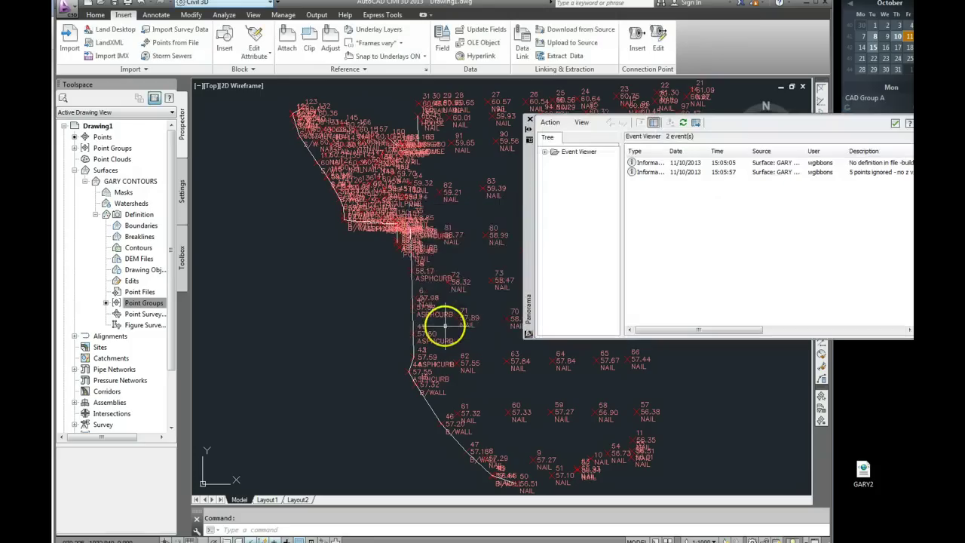
pyautogui.click(530, 121)
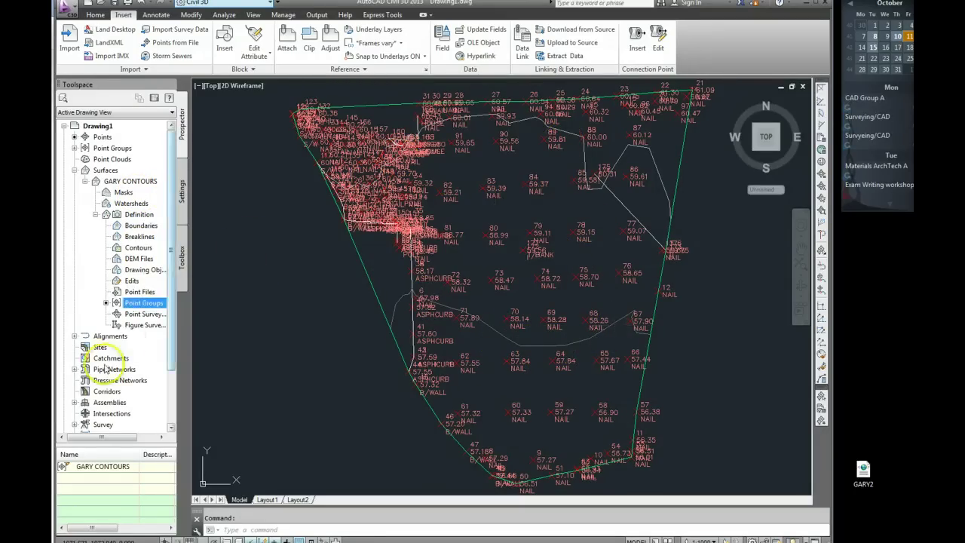
pyautogui.click(114, 181)
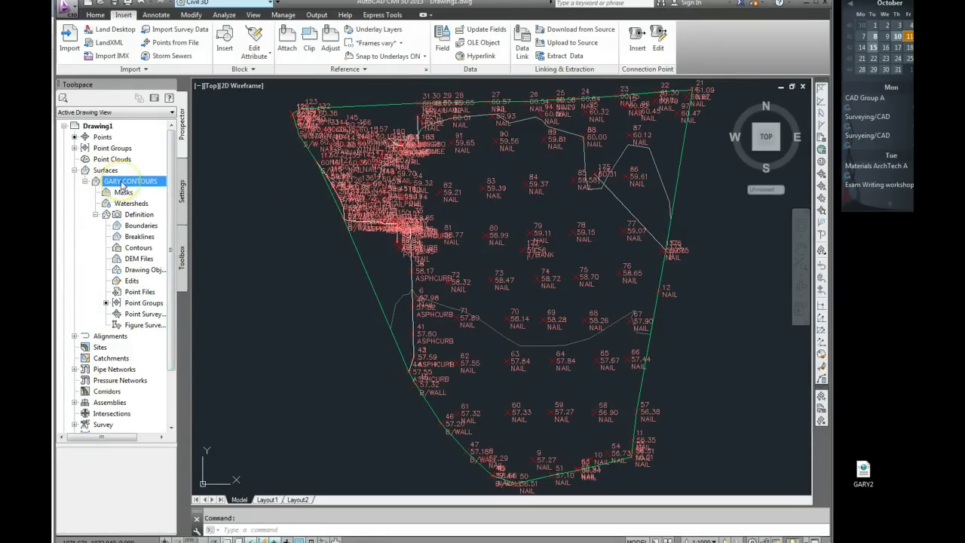
# Apply the Contours 1m and 5m (Design) style to the GARY CONTOURS surface
pyautogui.rightClick(122, 186)
pyautogui.click(168, 188)
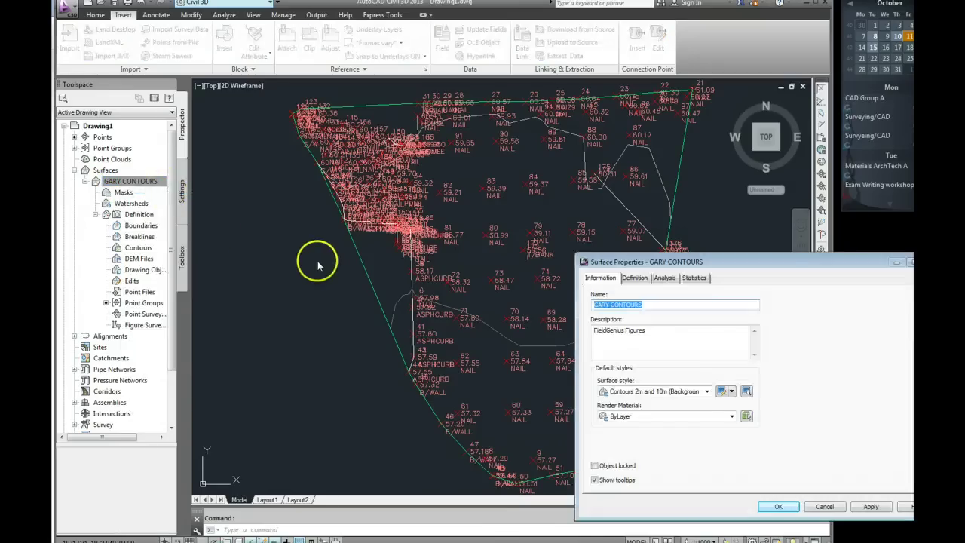
pyautogui.click(707, 392)
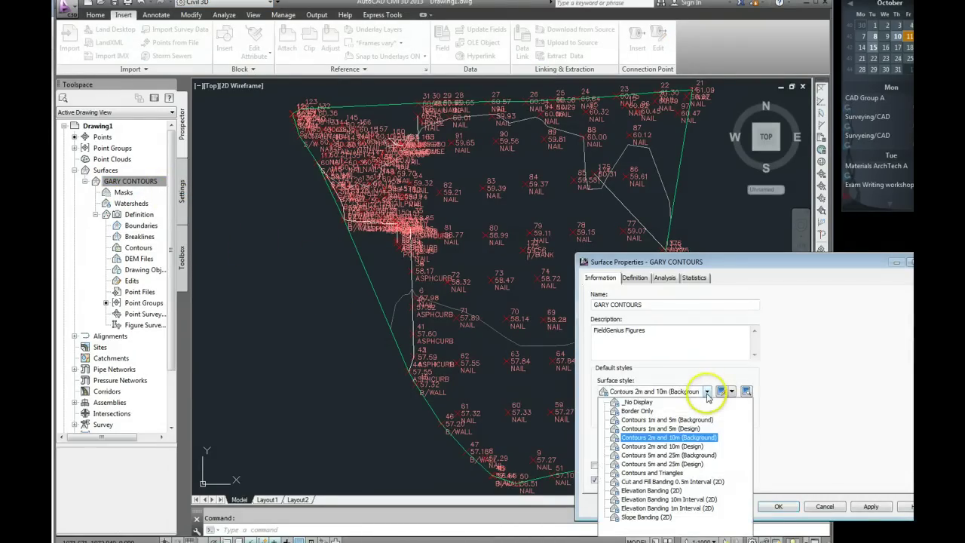
pyautogui.click(645, 428)
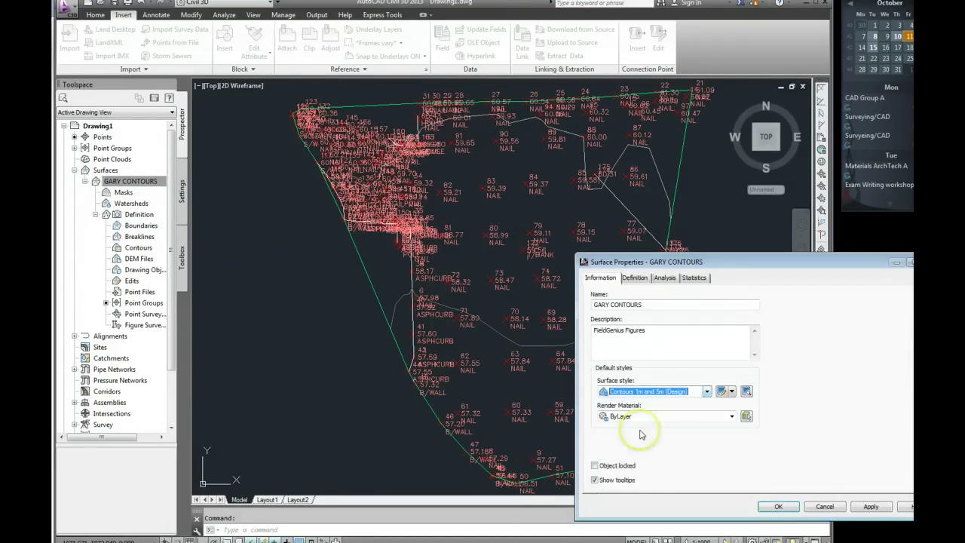
pyautogui.click(869, 506)
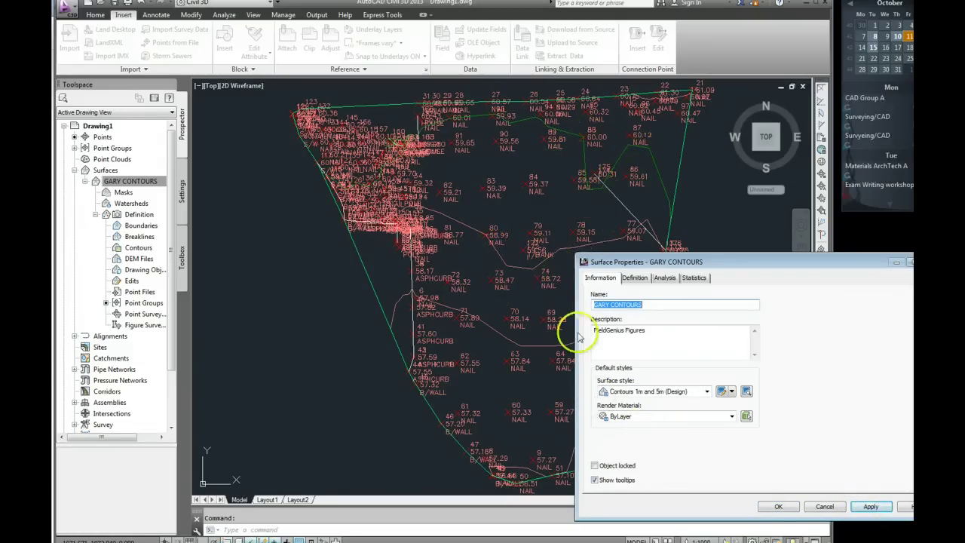
# Switch the surface style to Contours and Triangles and check elevations like 60.180 m
pyautogui.click(707, 392)
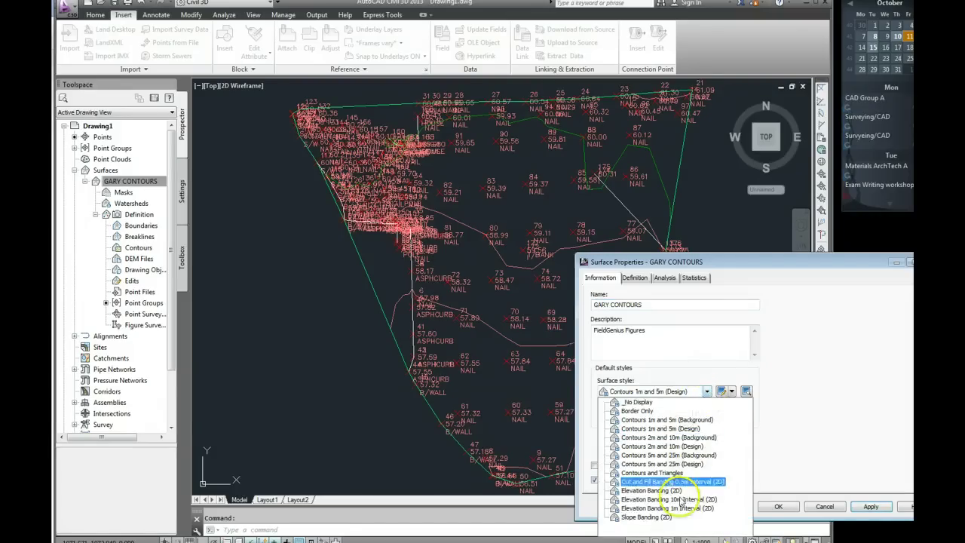
pyautogui.click(651, 473)
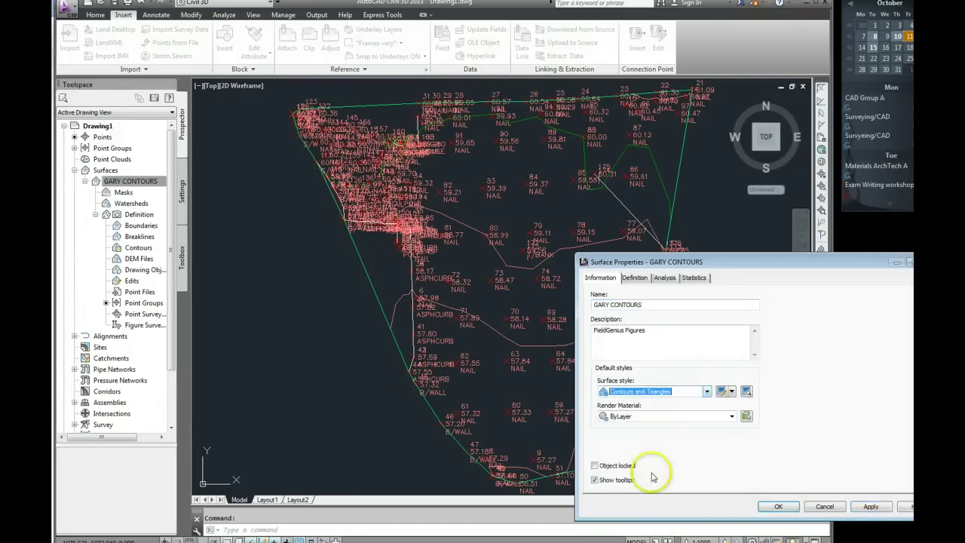
pyautogui.click(870, 509)
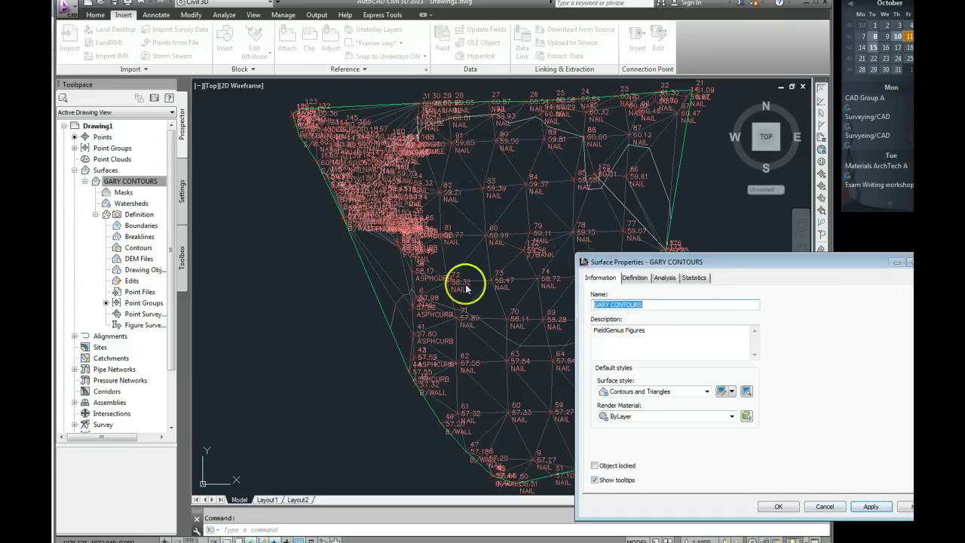
pyautogui.click(779, 506)
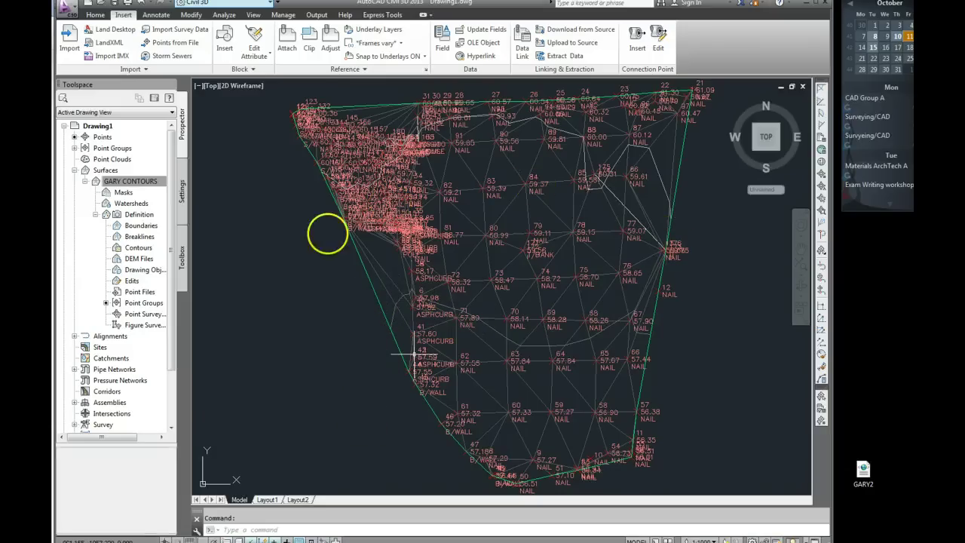
pyautogui.click(388, 280)
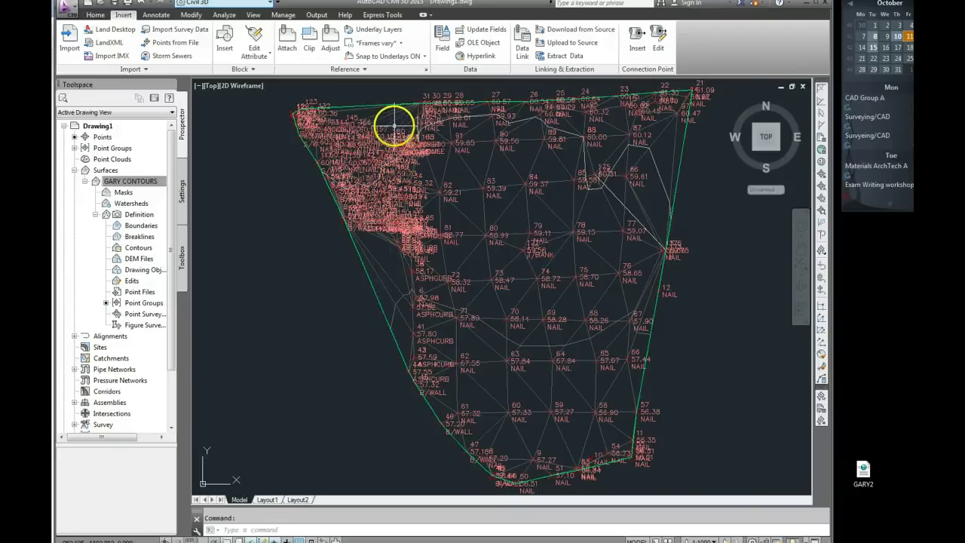
pyautogui.moveTo(395, 126)
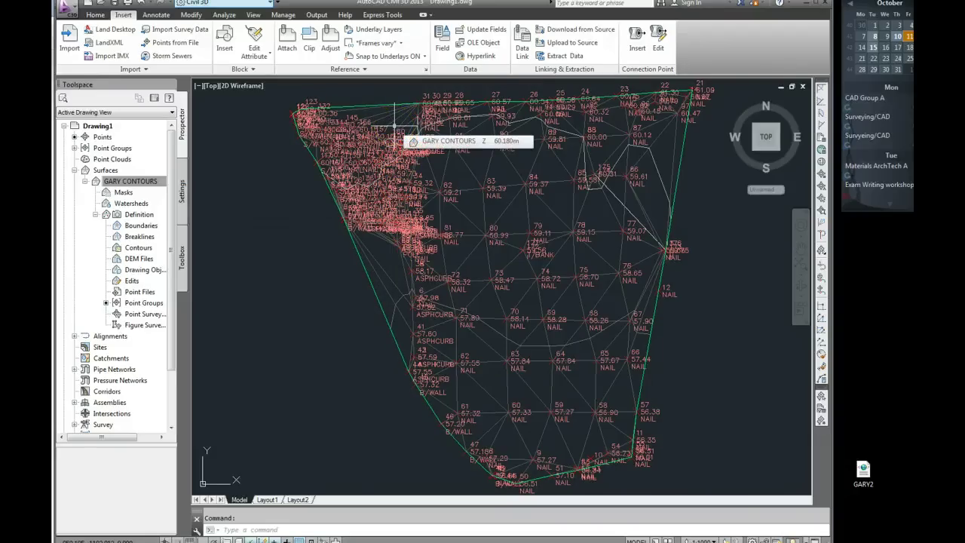